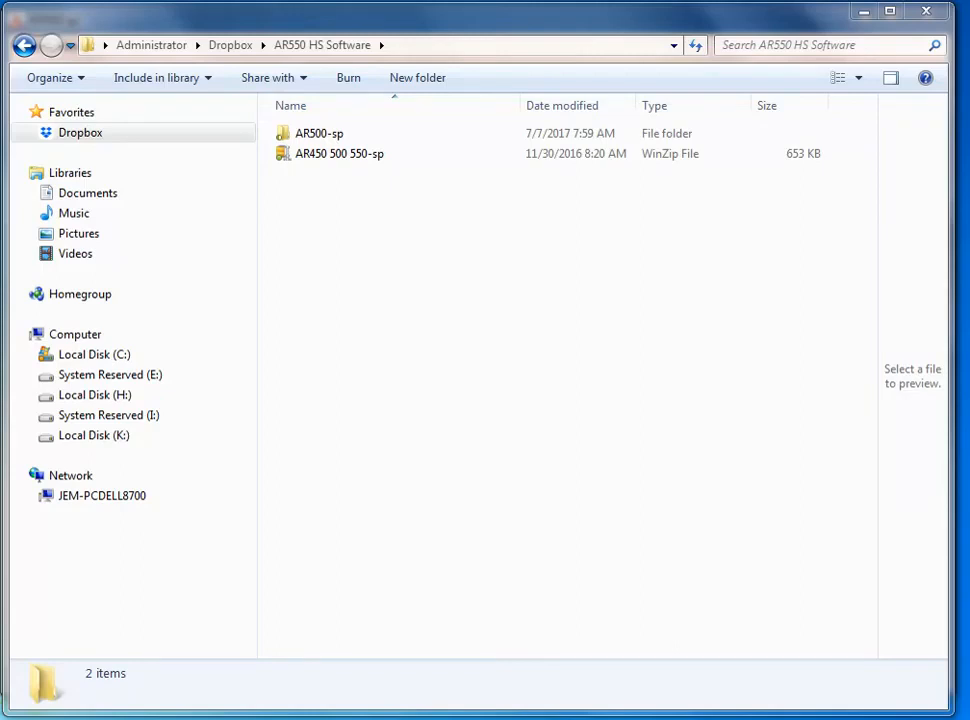
Open the AR500-sp folder and its AR500-sp subfolder, and launch the AR500 application
double_click(320, 138)
double_click(322, 137)
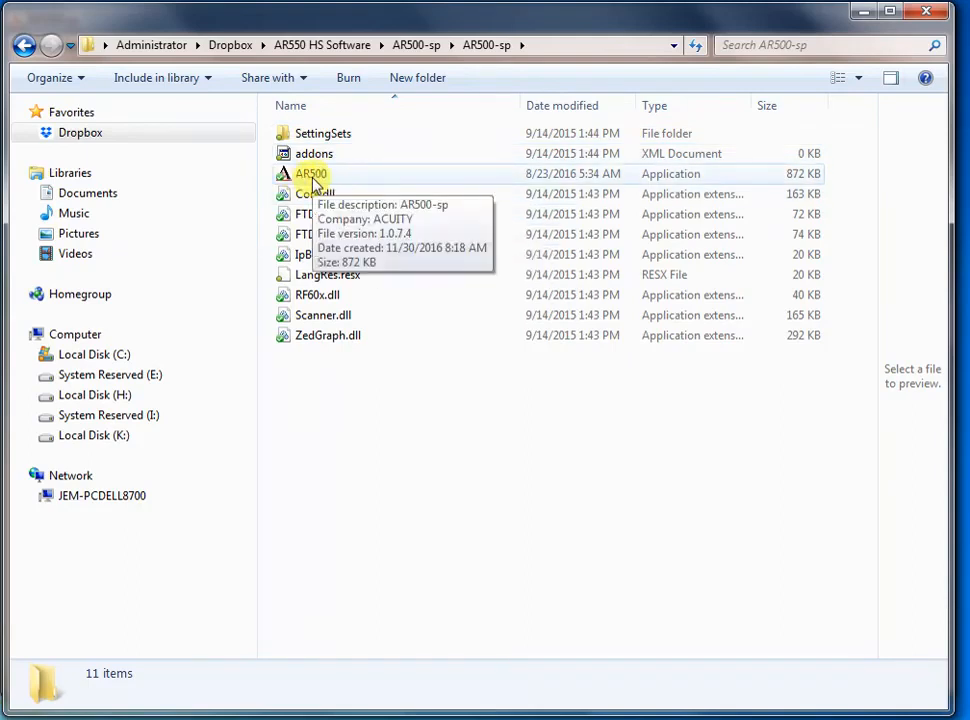
left_click(312, 180)
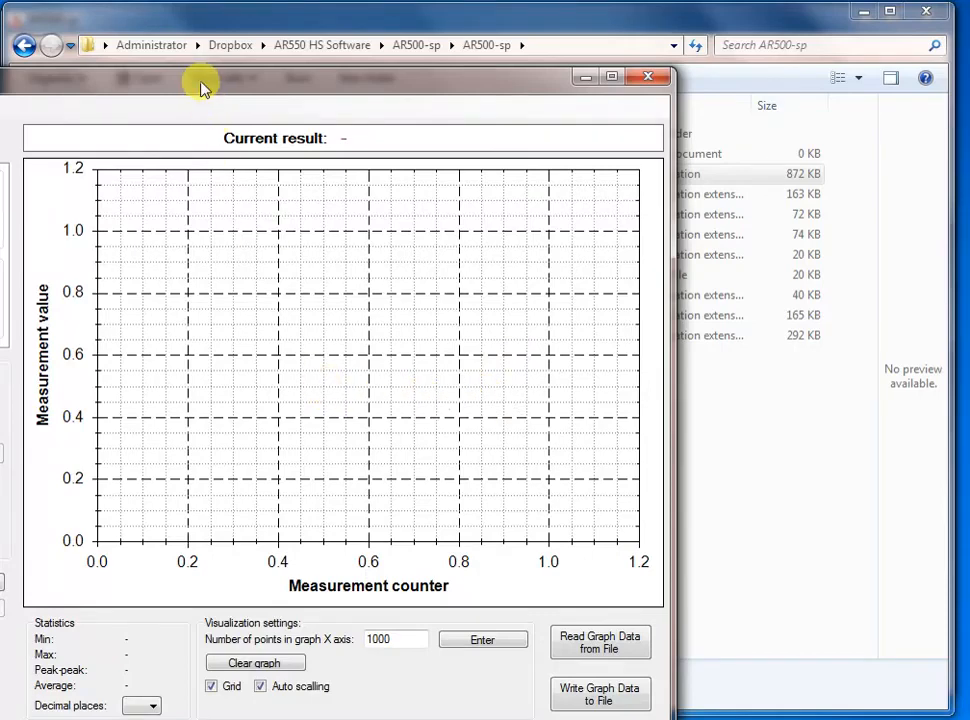
left_click_drag(201, 87, 490, 32)
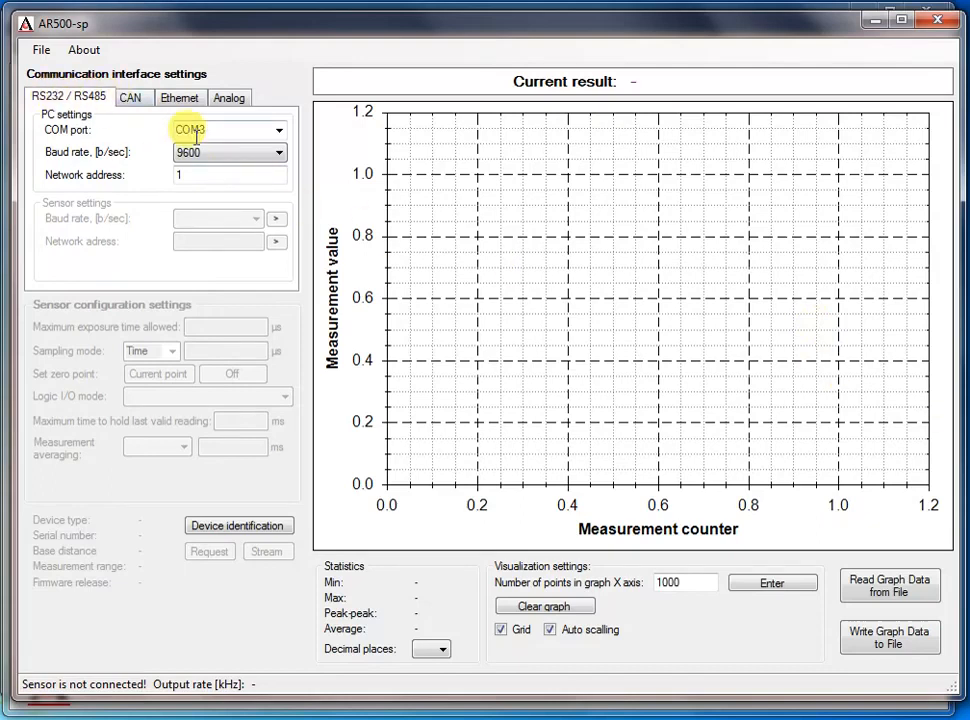
Set the PC's COM port to COM5 and identify the device, running the automatic sensor search to connect
left_click(280, 131)
left_click(280, 149)
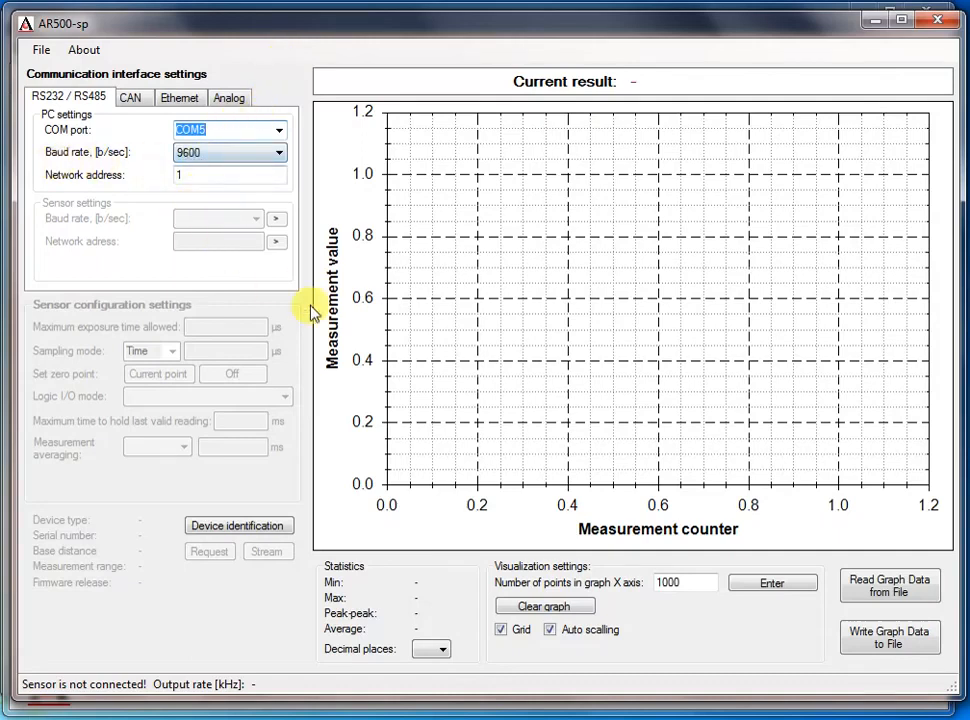
left_click(236, 525)
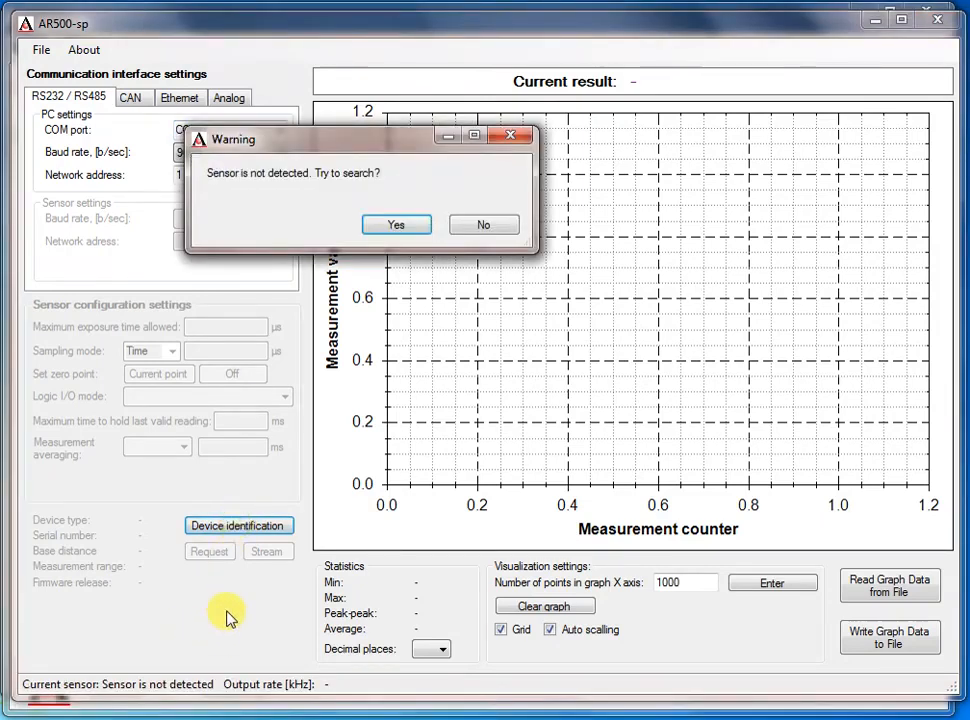
left_click(458, 227)
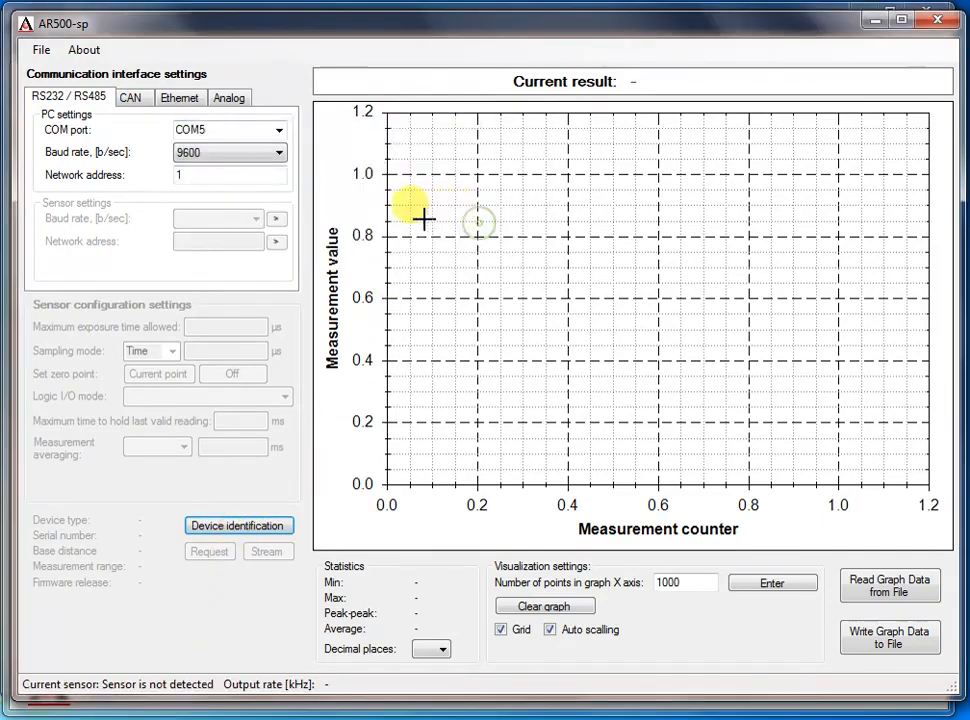
left_click(209, 530)
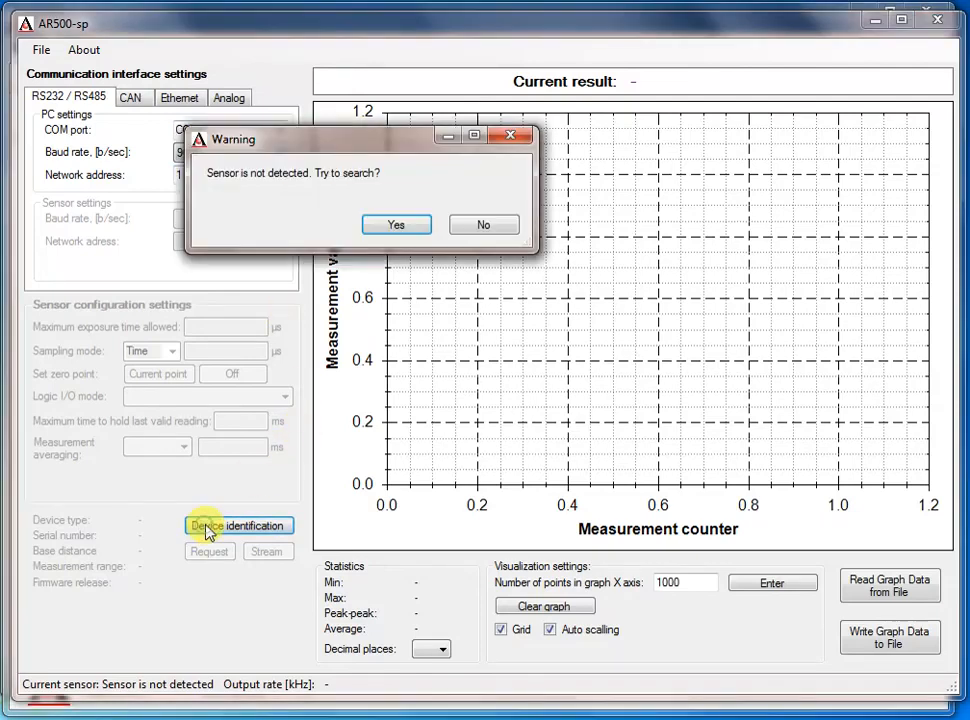
left_click(408, 226)
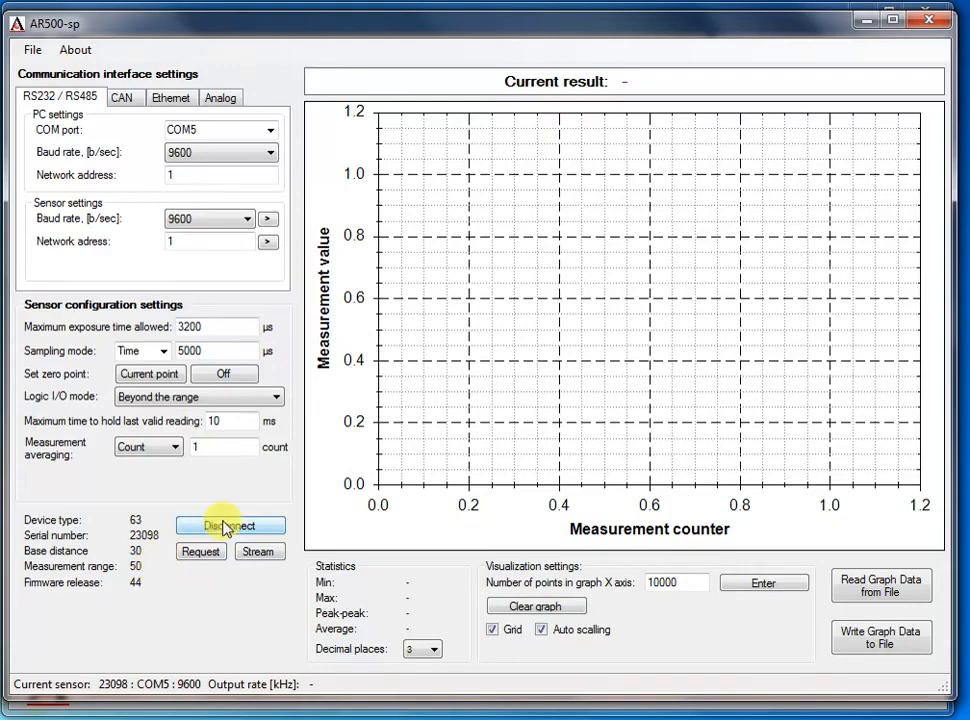
Request a single reading, stream continuous measurements, and show the results with 4 decimal places
left_click(208, 558)
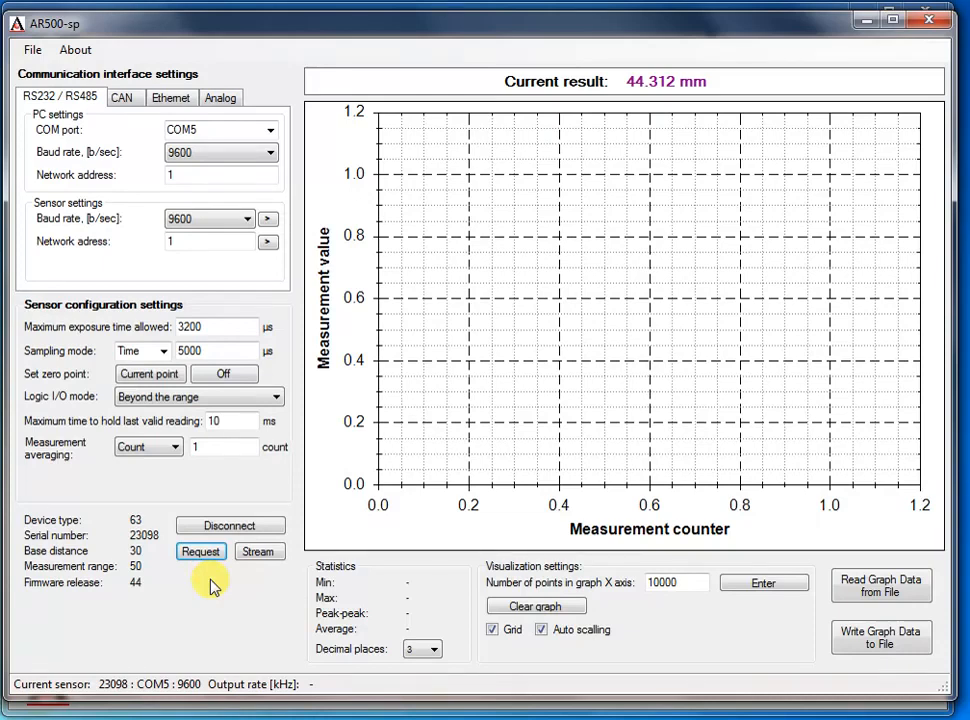
left_click(259, 553)
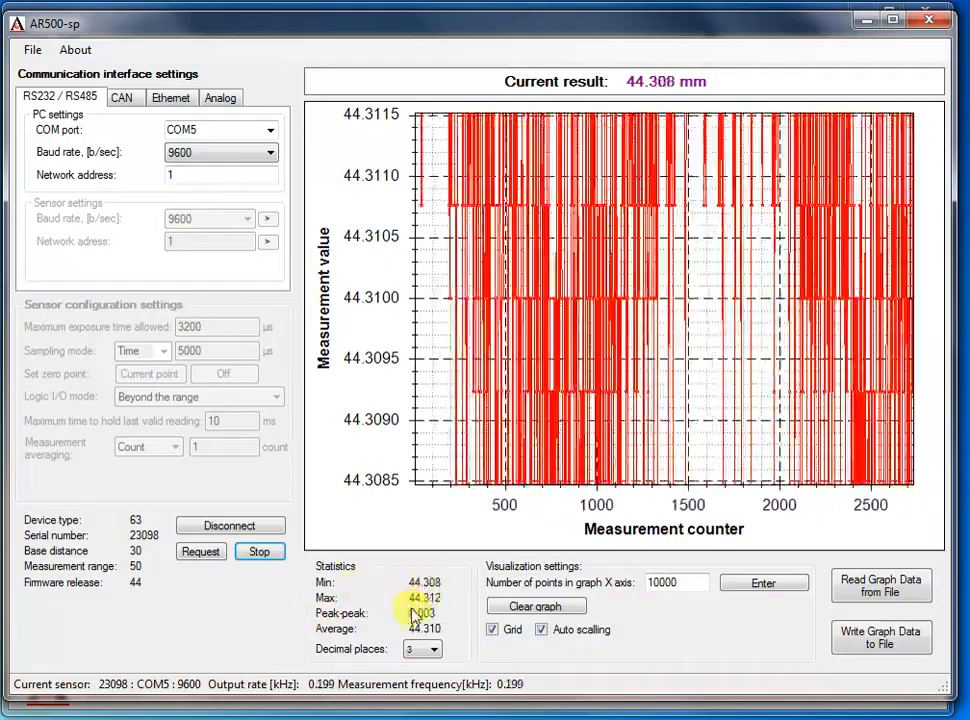
left_click(436, 652)
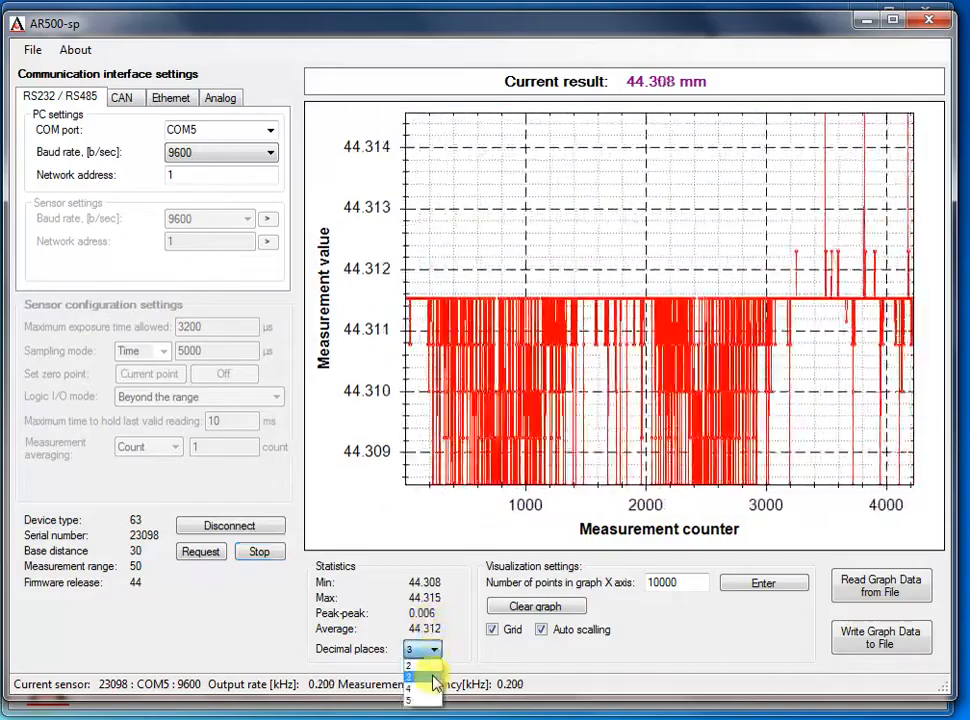
left_click(434, 689)
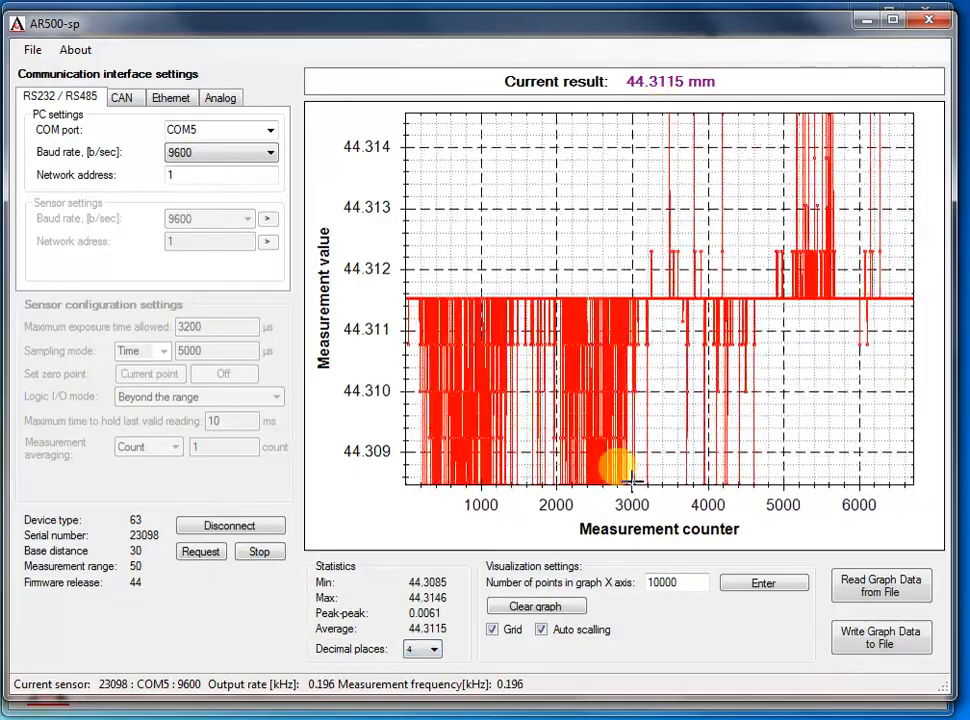
Switch the graph's grid and auto scaling off and back on
left_click(493, 630)
left_click(494, 633)
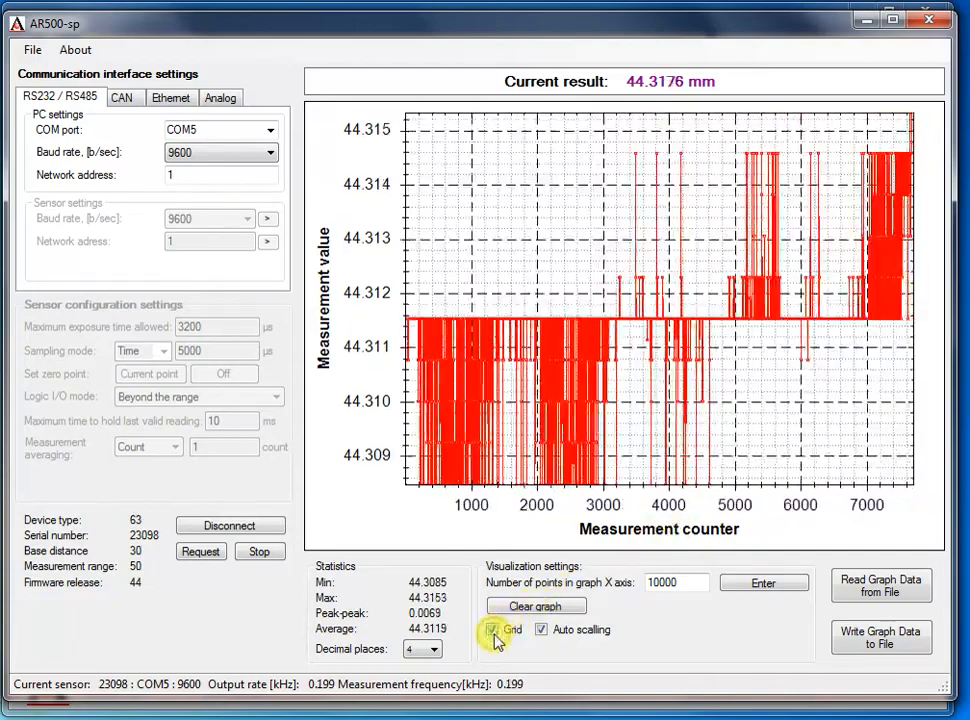
left_click(540, 630)
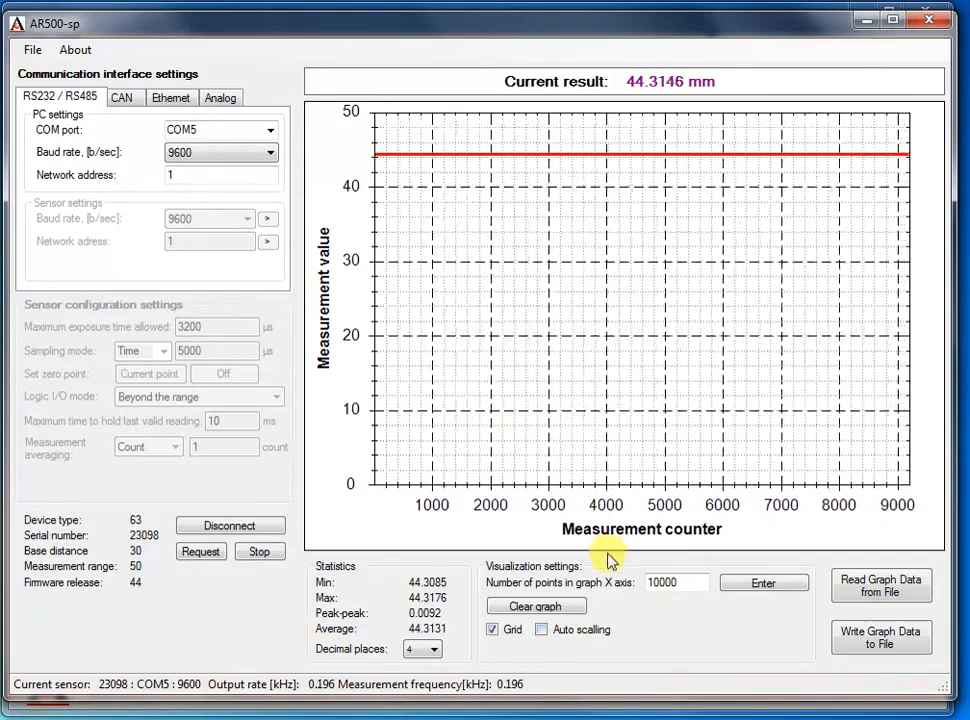
left_click(542, 631)
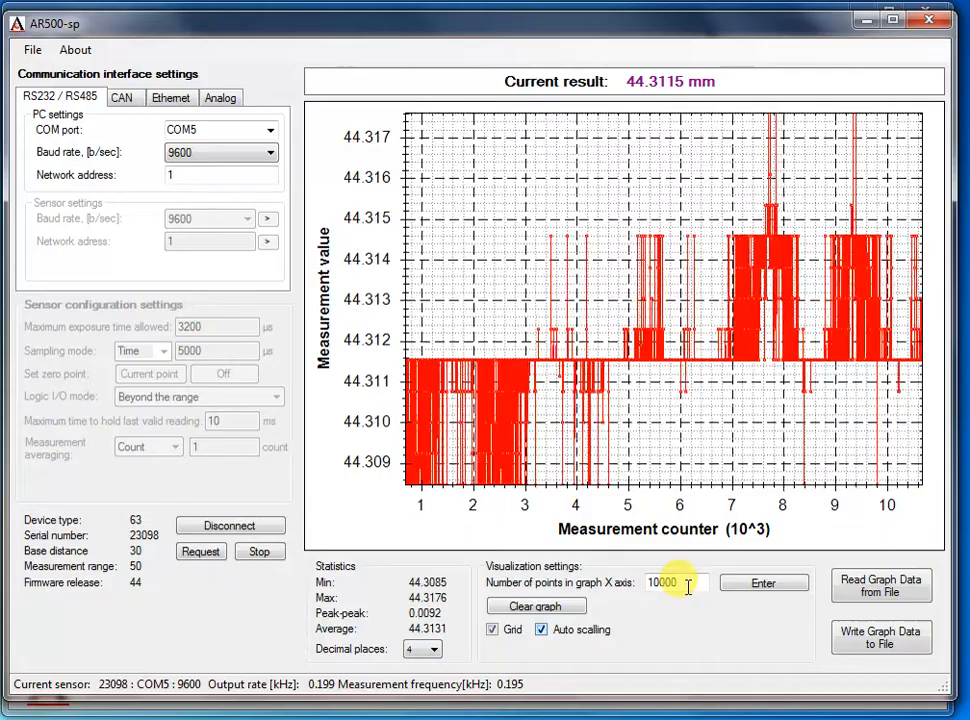
Try 100 and 1000 as the number of points on the graph's X axis, applying each value
left_click_drag(687, 582, 645, 603)
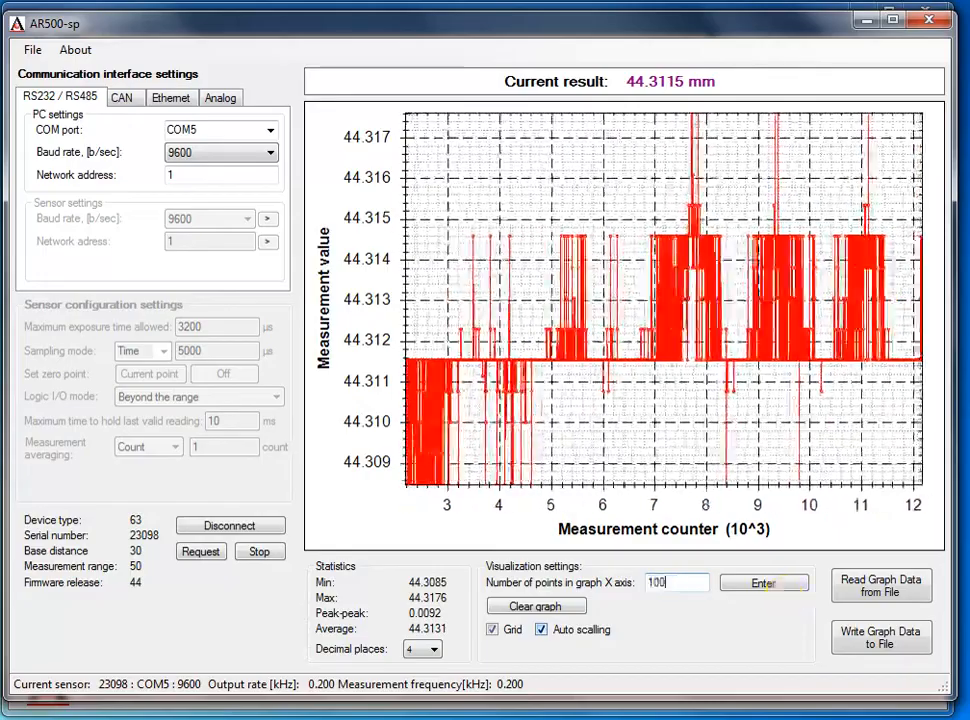
type("100")
left_click(766, 590)
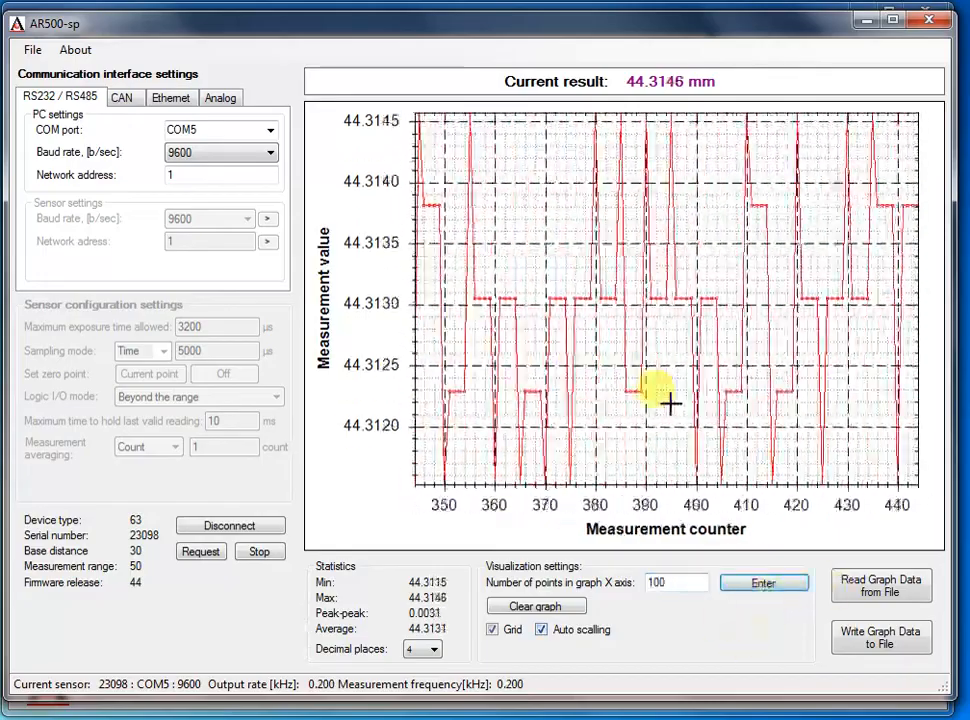
left_click(689, 582)
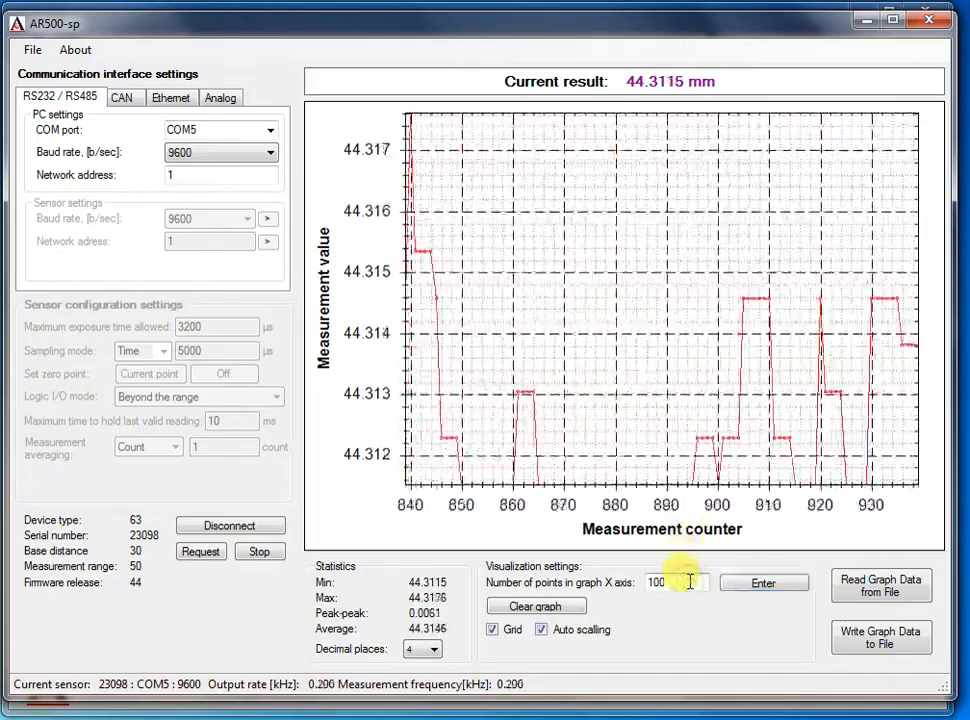
type("0")
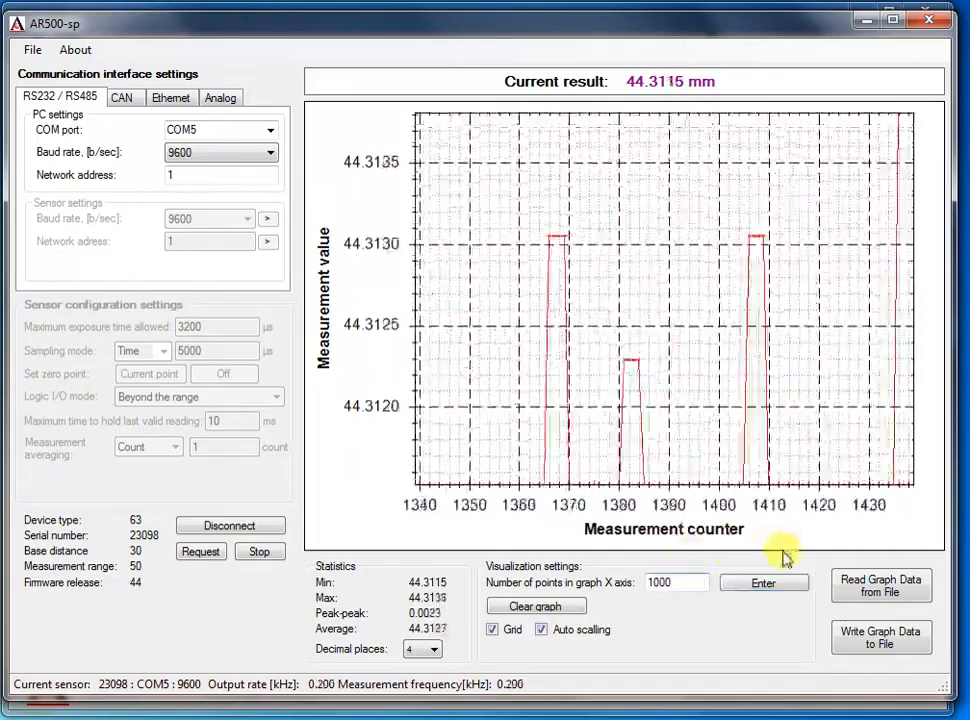
left_click(762, 586)
Set the number of points on the graph's X axis to 10000 and apply it
left_click(683, 581)
type("0")
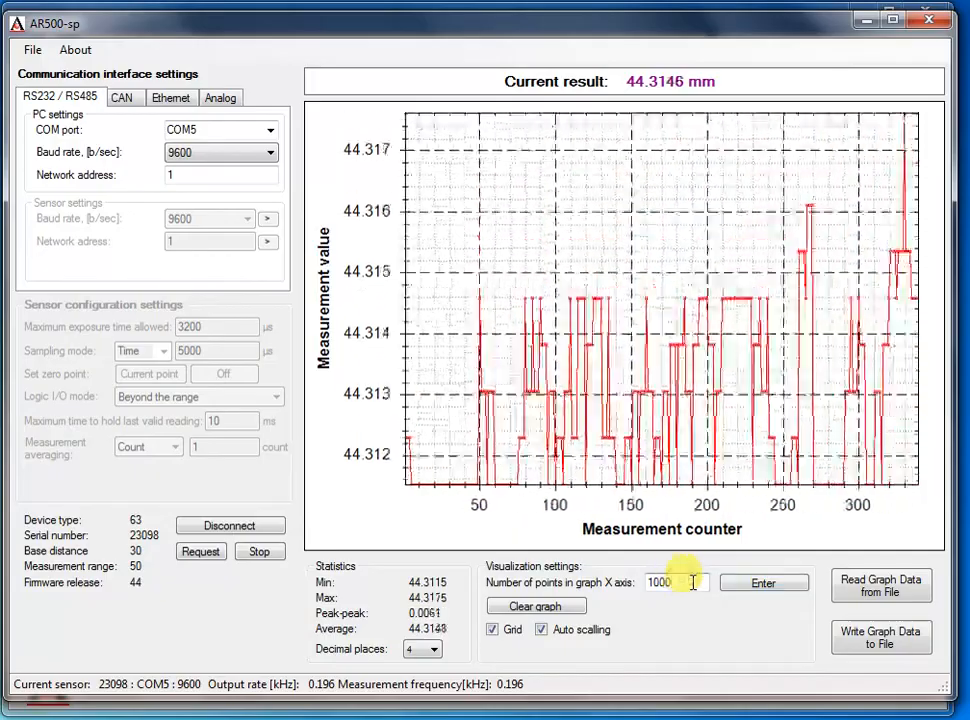
left_click(768, 589)
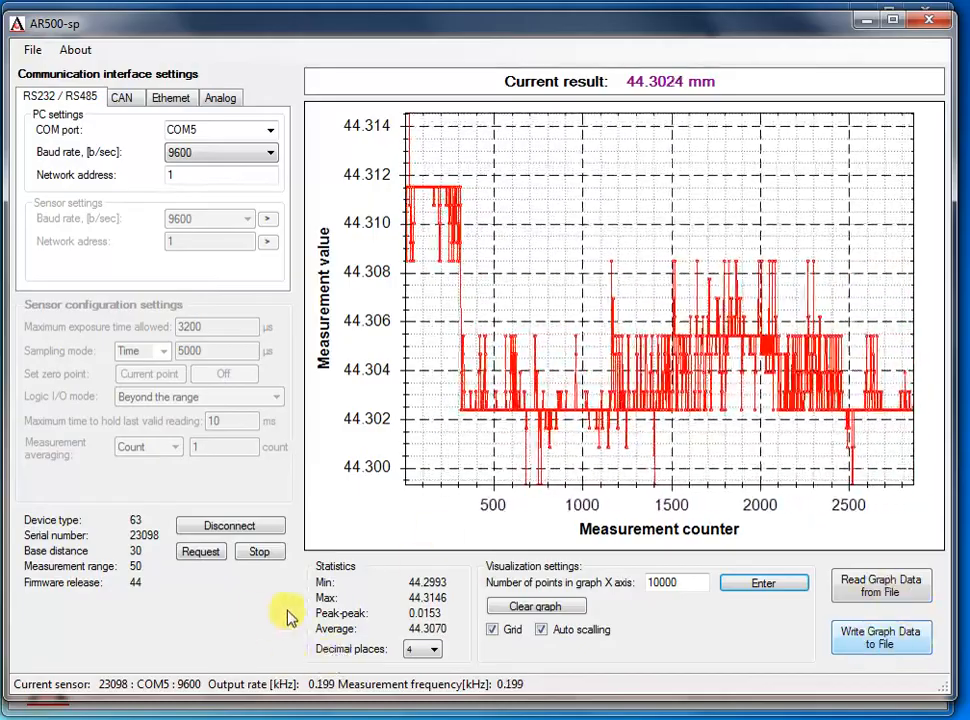
Stop the measurement stream and set the sensor's zero point to the current point
left_click(255, 549)
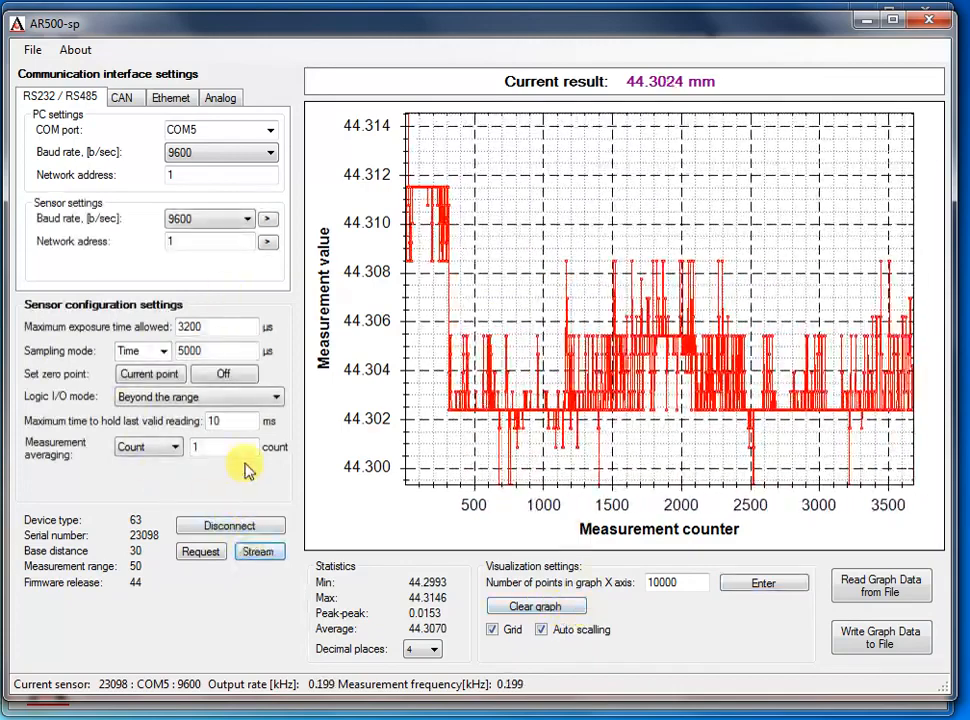
left_click(150, 378)
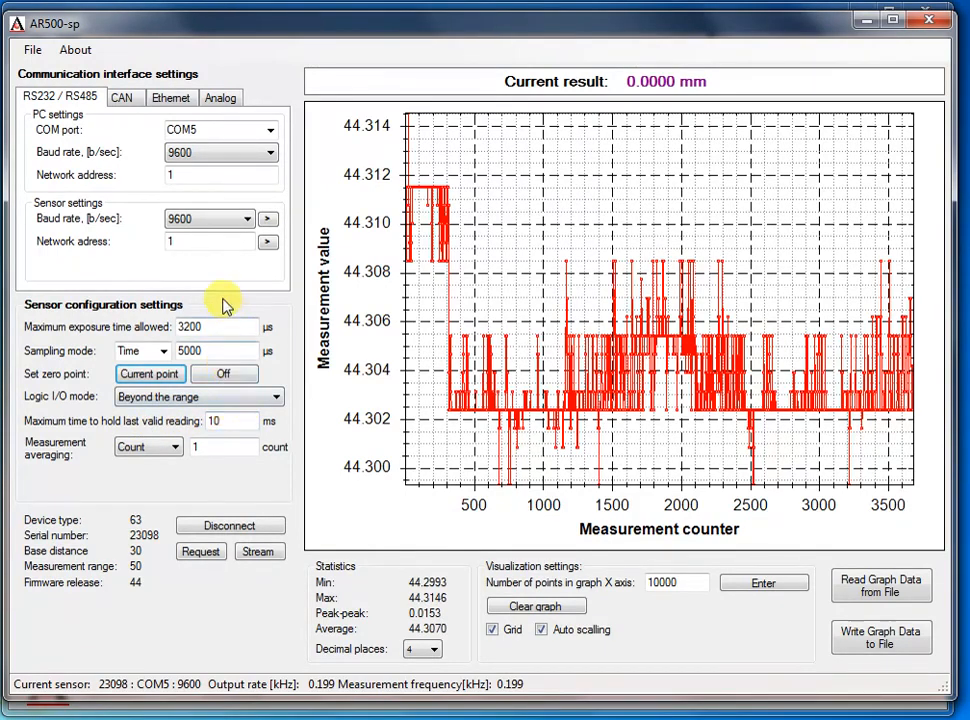
Review the sampling mode and analog output window control options, keeping Time and Window selected
left_click(161, 352)
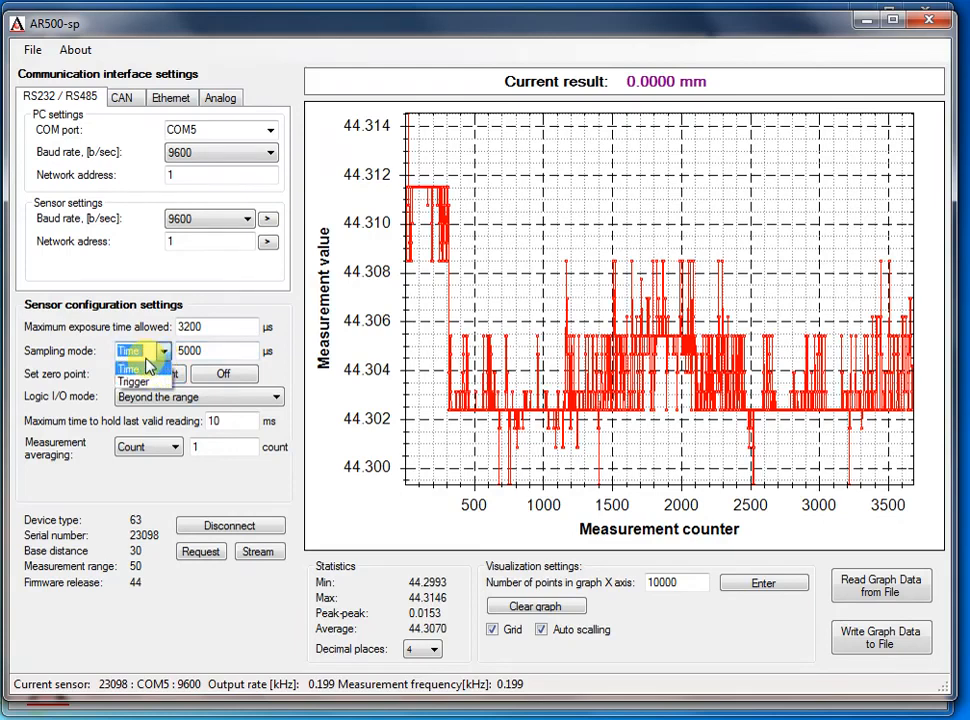
left_click(132, 369)
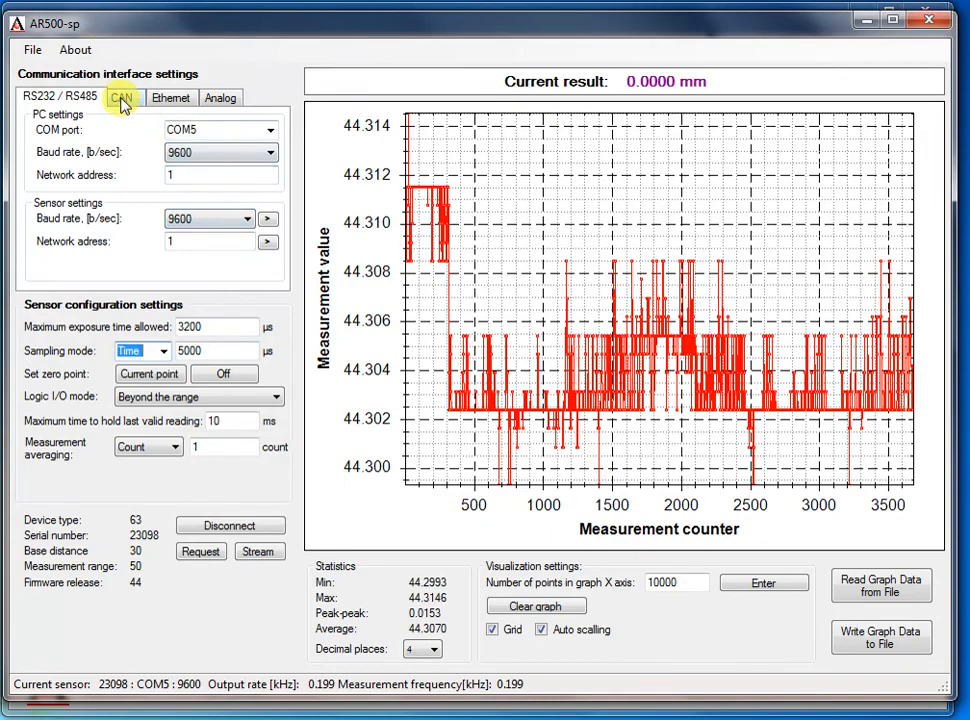
left_click(222, 98)
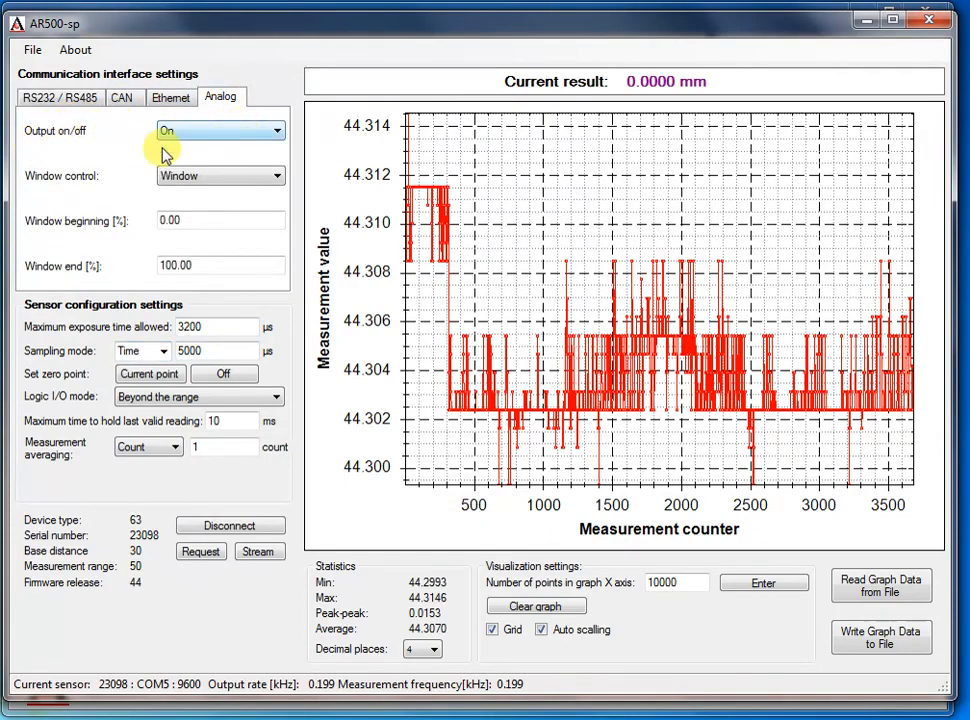
left_click(277, 183)
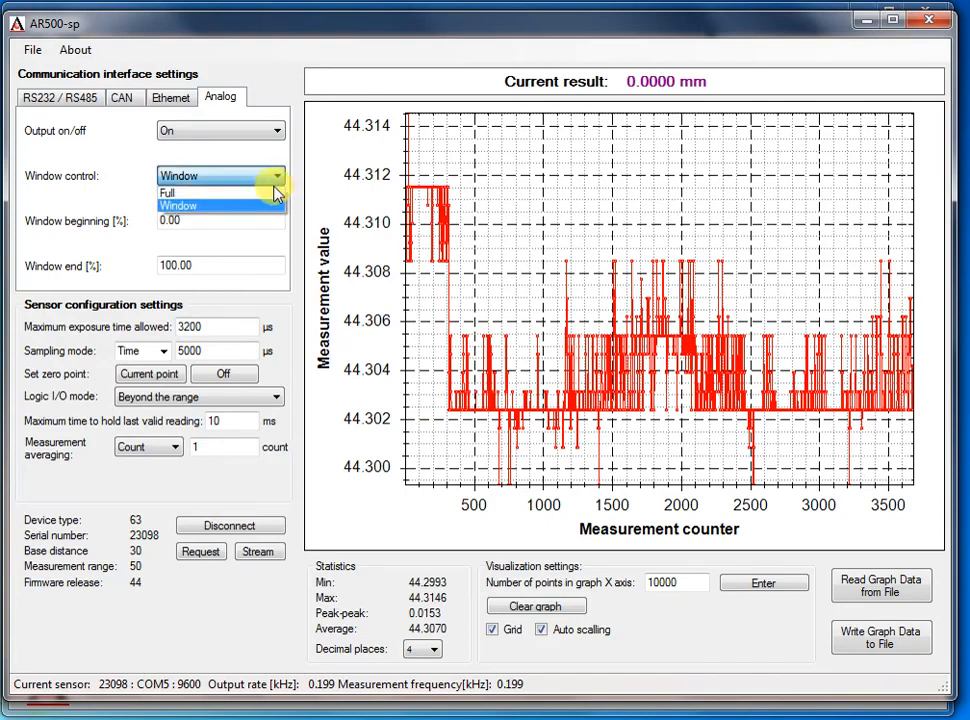
left_click(265, 206)
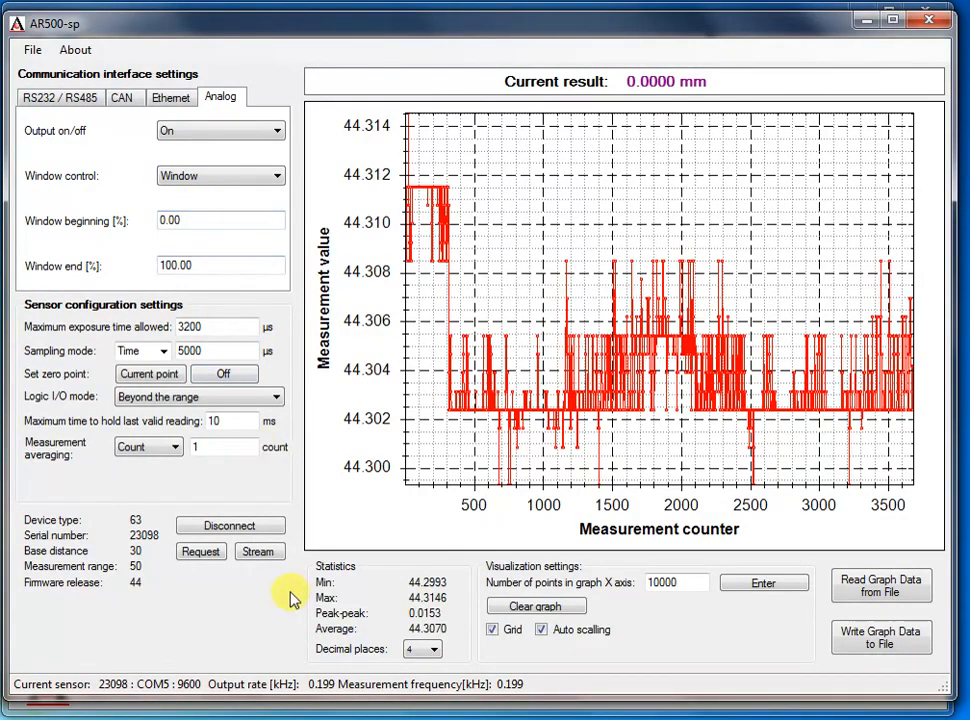
Restart the measurement stream
left_click(252, 554)
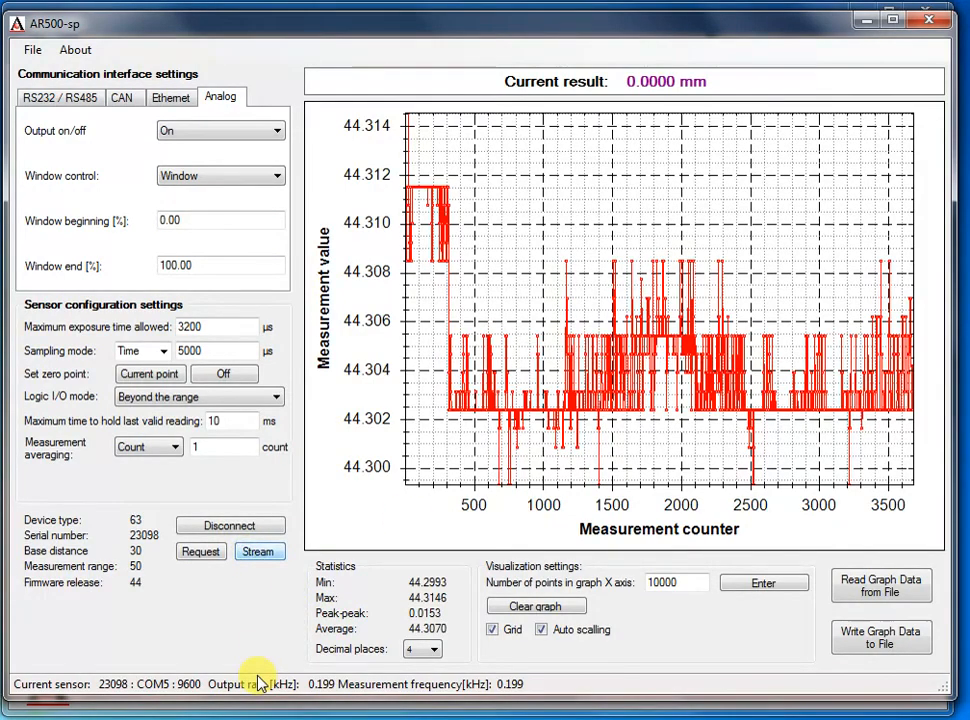